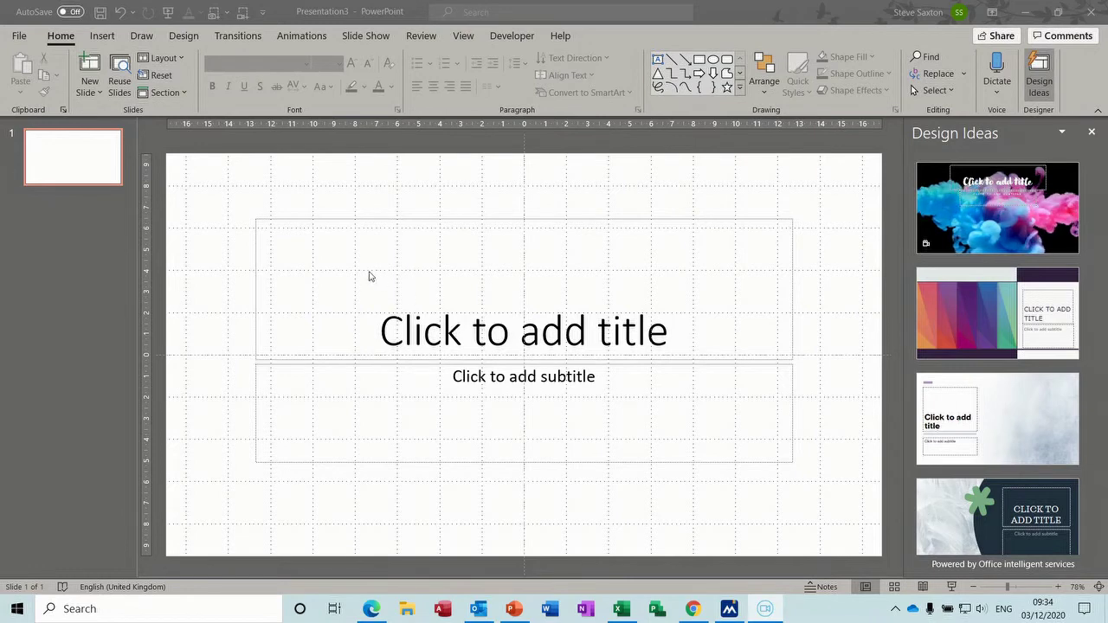
# Insert a screen recording that captures the entire screen, with audio and pointer included, and start recording
pyautogui.click(102, 38)
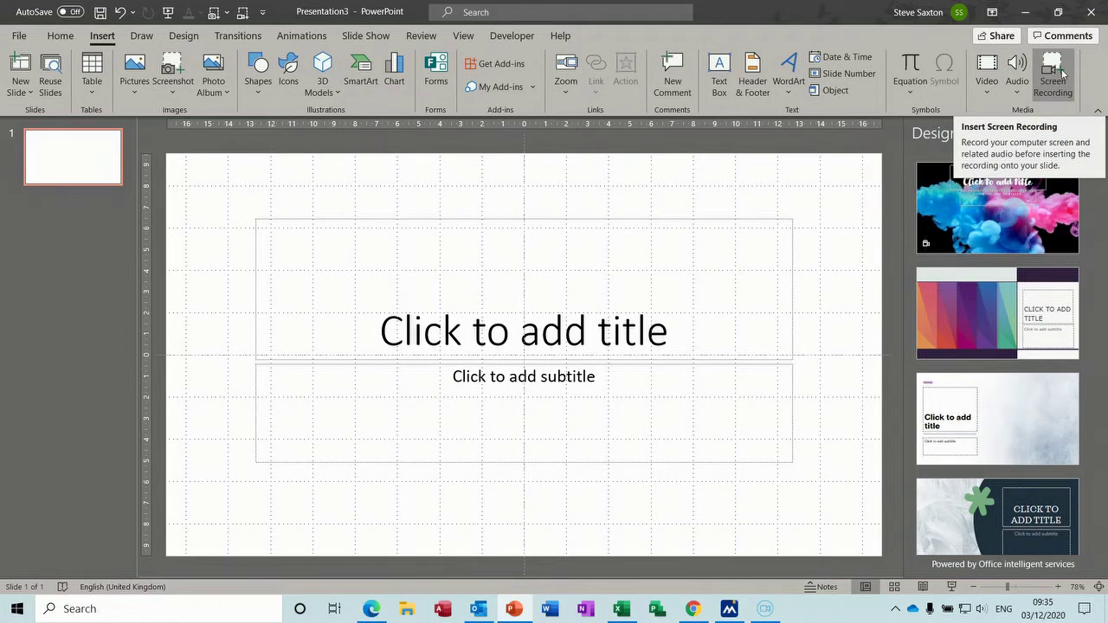
pyautogui.click(1063, 73)
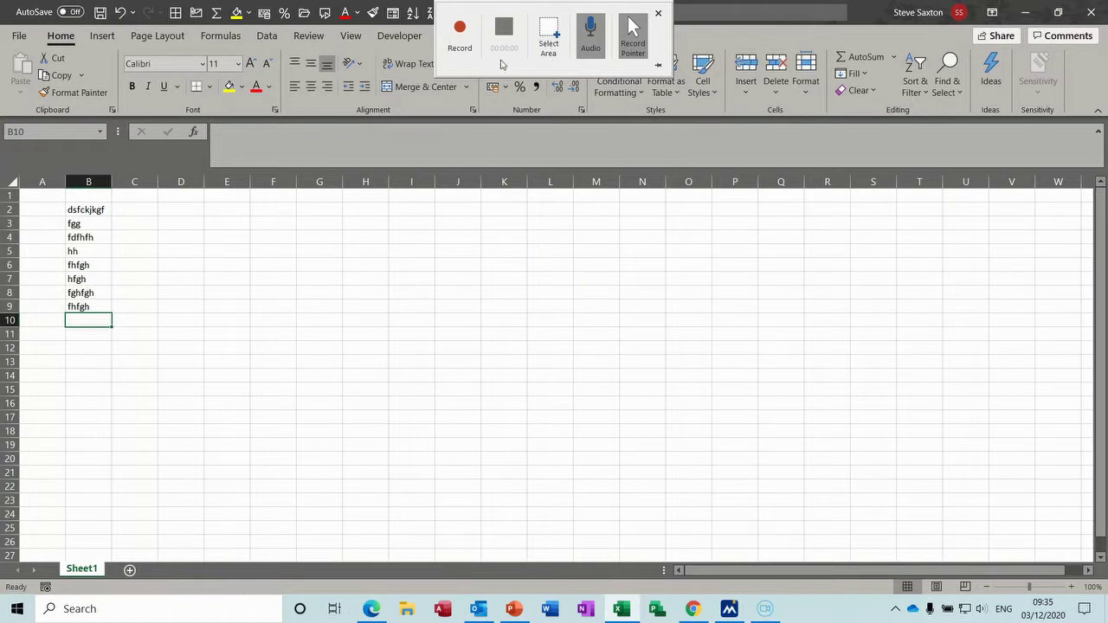
pyautogui.click(549, 33)
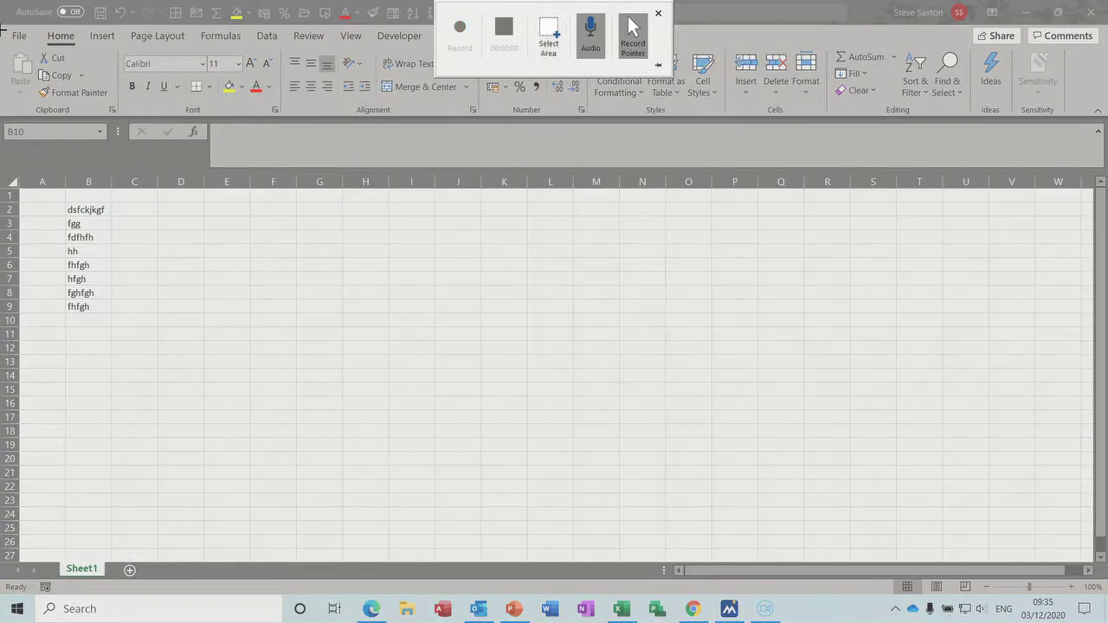
pyautogui.moveTo(1, 1); pyautogui.dragTo(1106, 621)
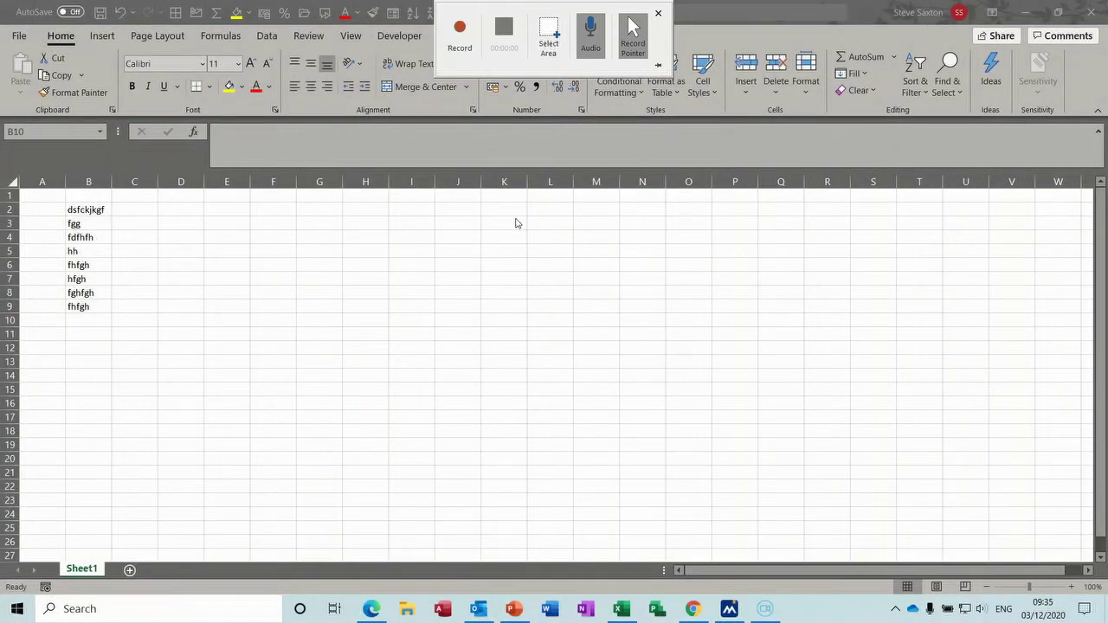
pyautogui.click(463, 38)
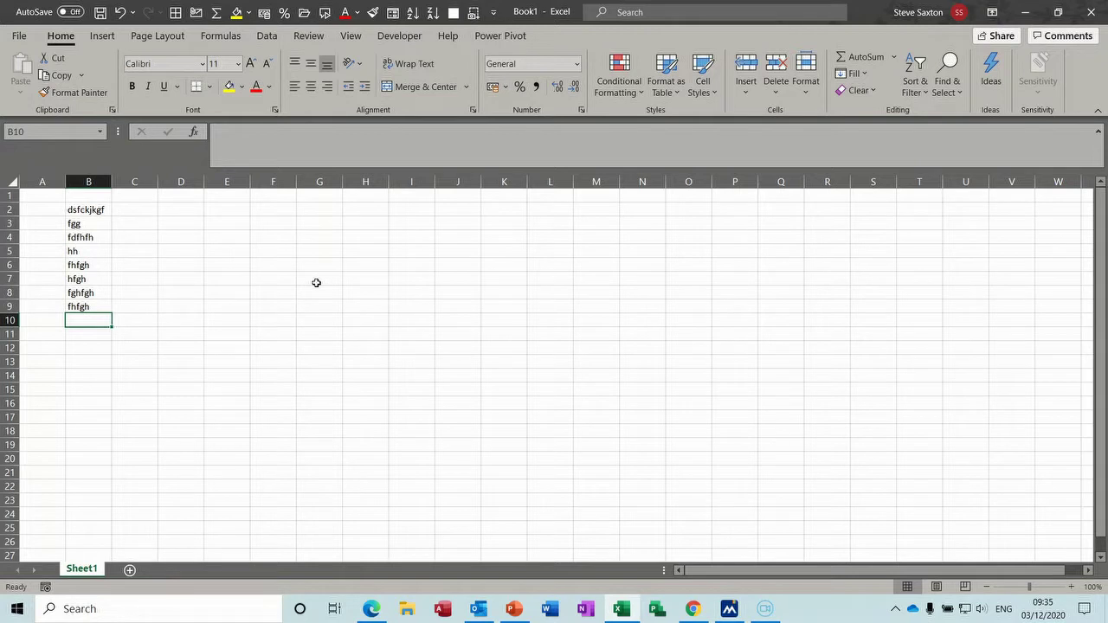
# Enter dfkjf, fgfg, dfdgdfg, dfgdfg five times, df three times and fgfg down worksheet cells D2 to D13
pyautogui.click(190, 210)
pyautogui.write('dfkjf')
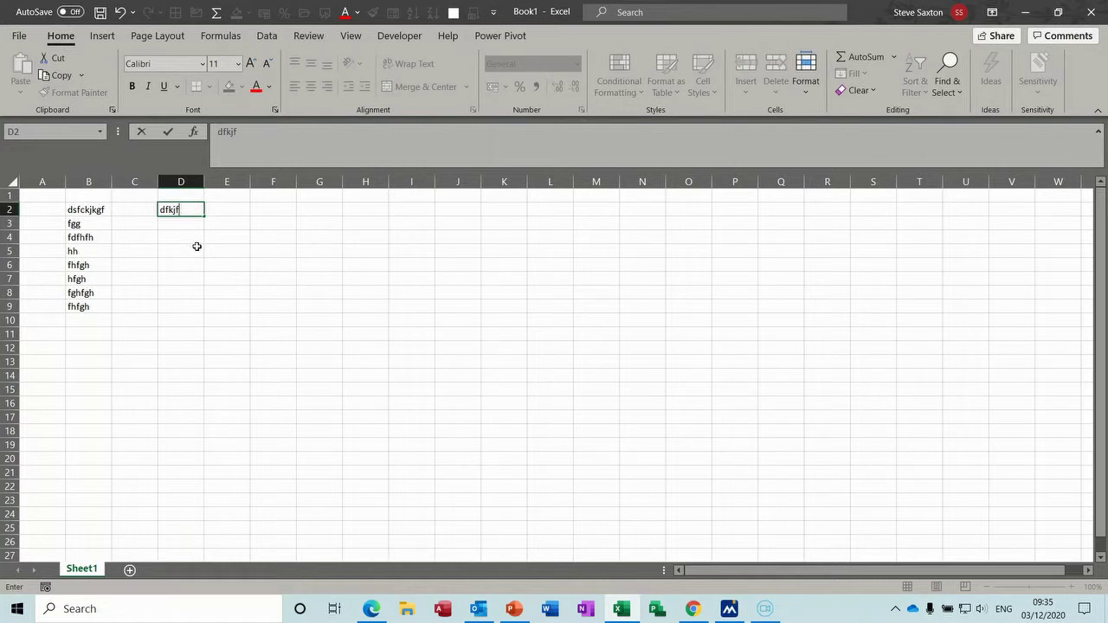
pyautogui.press('Return')
pyautogui.write('fgfg')
pyautogui.press('Return')
pyautogui.write('dfdgdfg')
pyautogui.press('Return')
pyautogui.write('dfgdfg')
pyautogui.press('Return')
pyautogui.write('dfg')
pyautogui.press('Return')
pyautogui.write('dfg')
pyautogui.press('Return')
pyautogui.write('dfg')
pyautogui.press('Return')
pyautogui.write('dfg')
pyautogui.press('Return')
pyautogui.write('df')
pyautogui.press('Return')
pyautogui.write('df')
pyautogui.press('Return')
pyautogui.write('df')
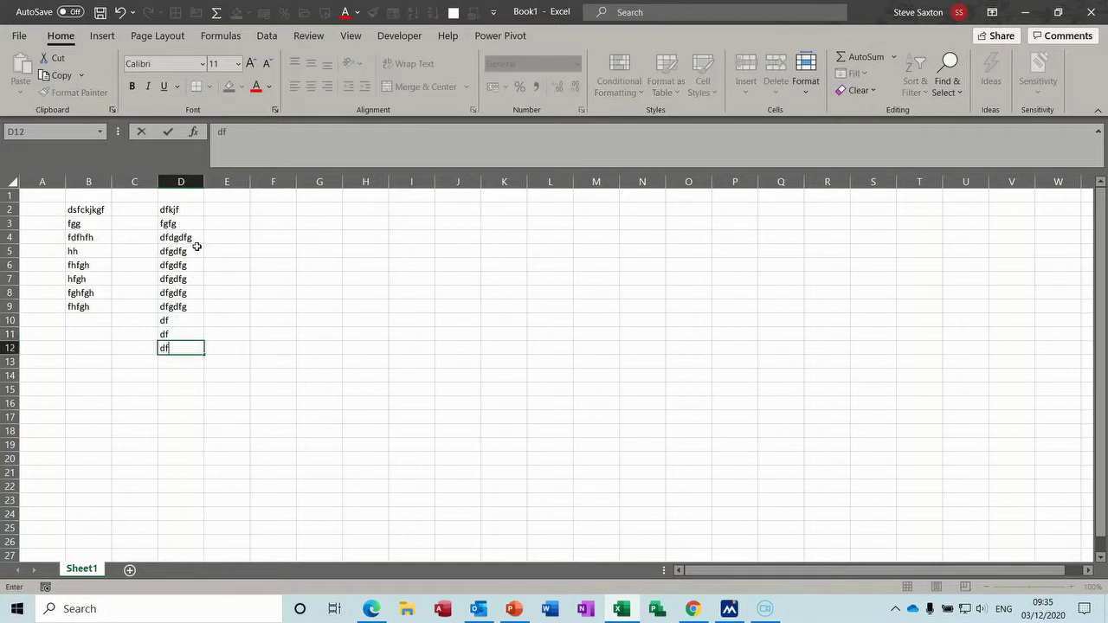
pyautogui.press('Return')
pyautogui.write('fgfg')
pyautogui.press('Return')
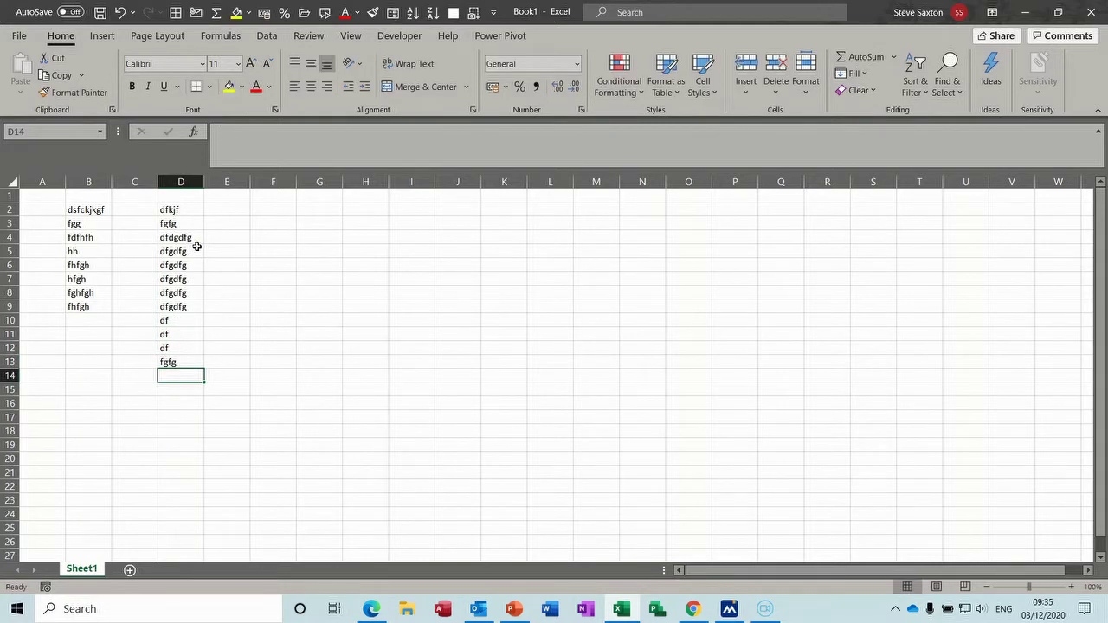
# Stop the screen recording so it is placed on the slide, and briefly preview the resulting video
pyautogui.press('super+shift+q')
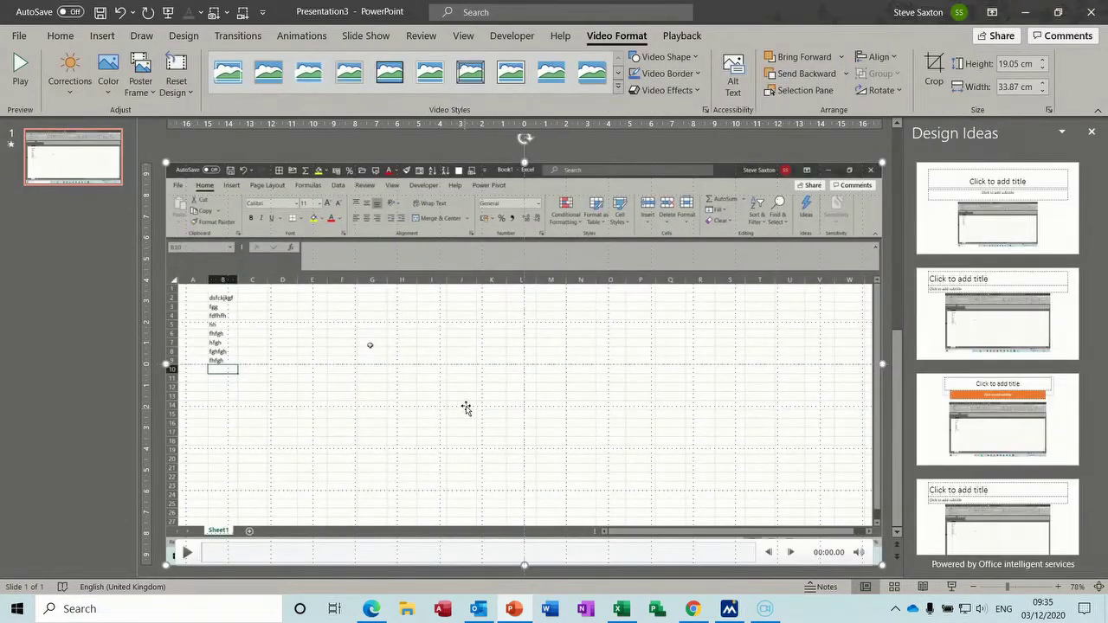
pyautogui.click(187, 554)
pyautogui.click(187, 554)
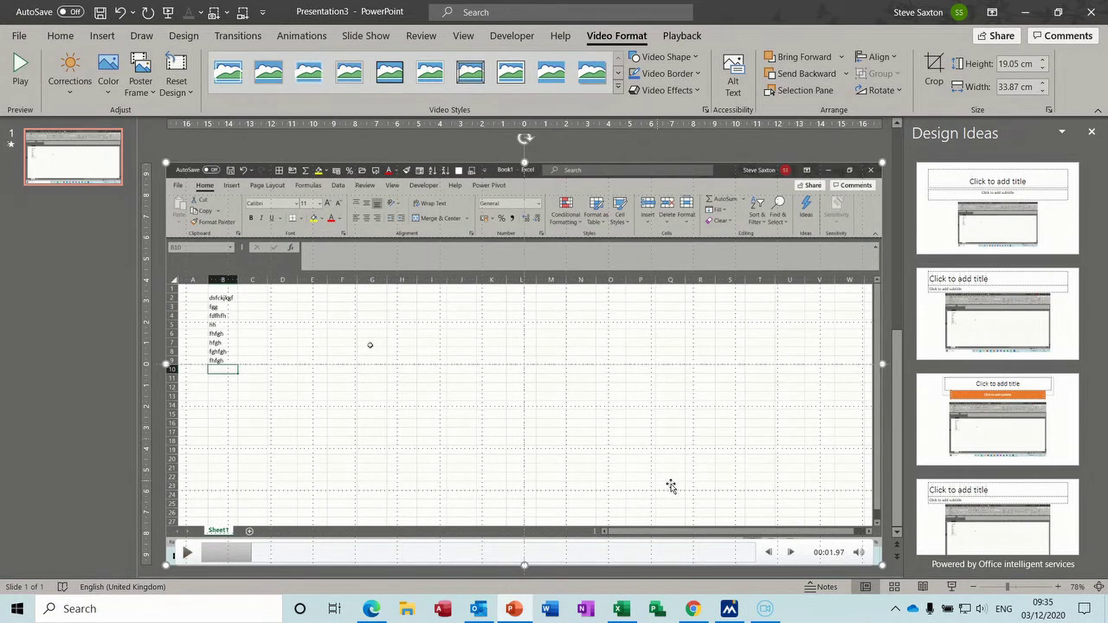
# Save the recorded video from the slide as a media file named video capture in the Documents folder
pyautogui.rightClick(476, 335)
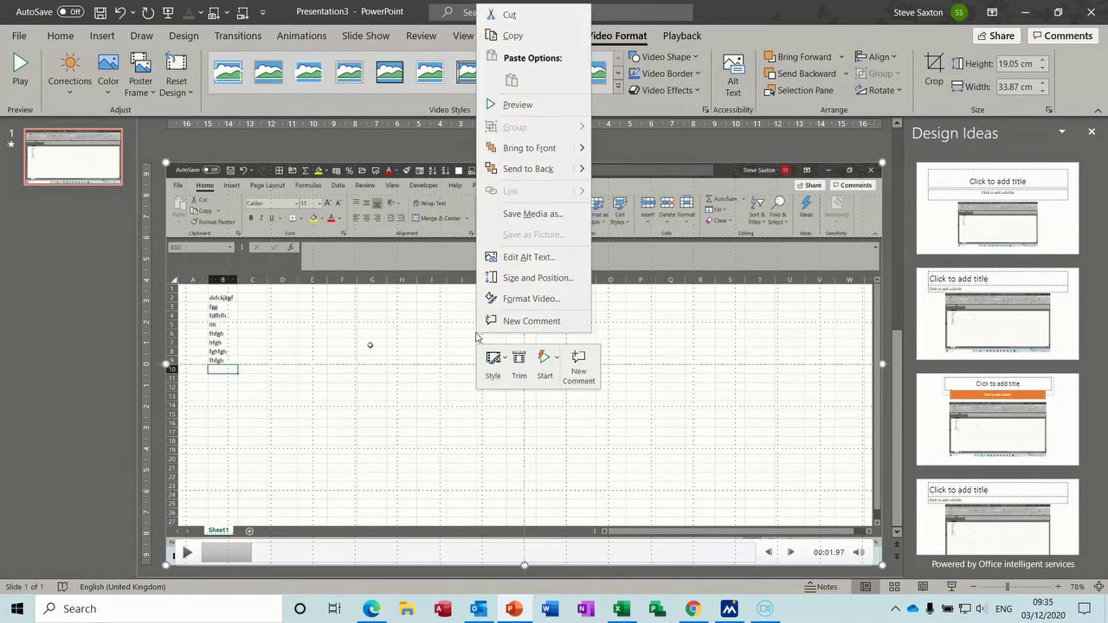
pyautogui.click(520, 216)
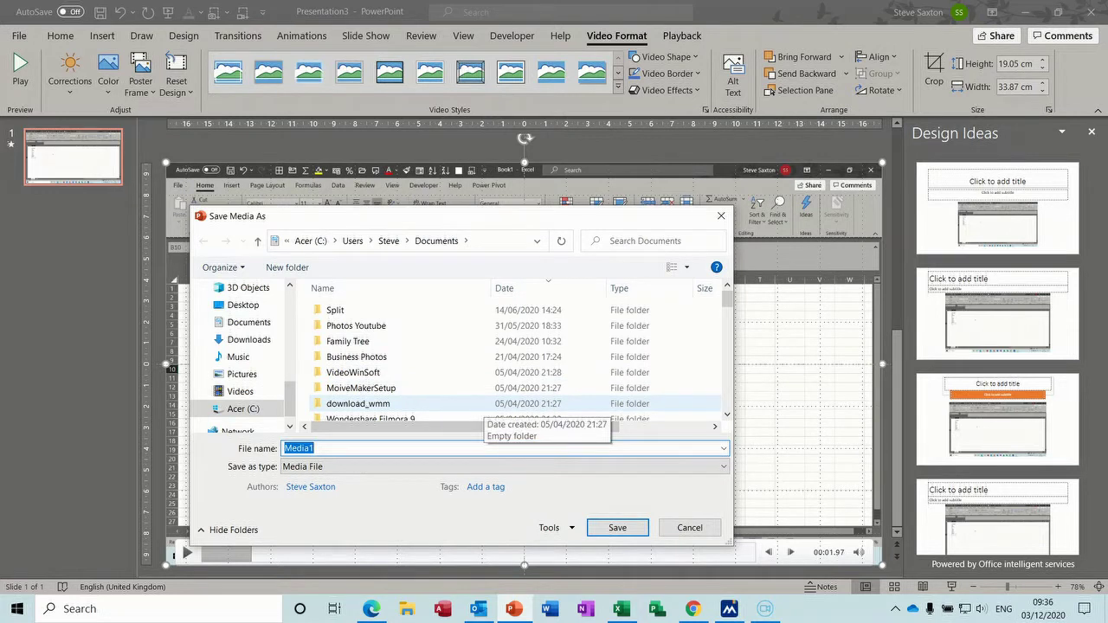
pyautogui.write('video capture')
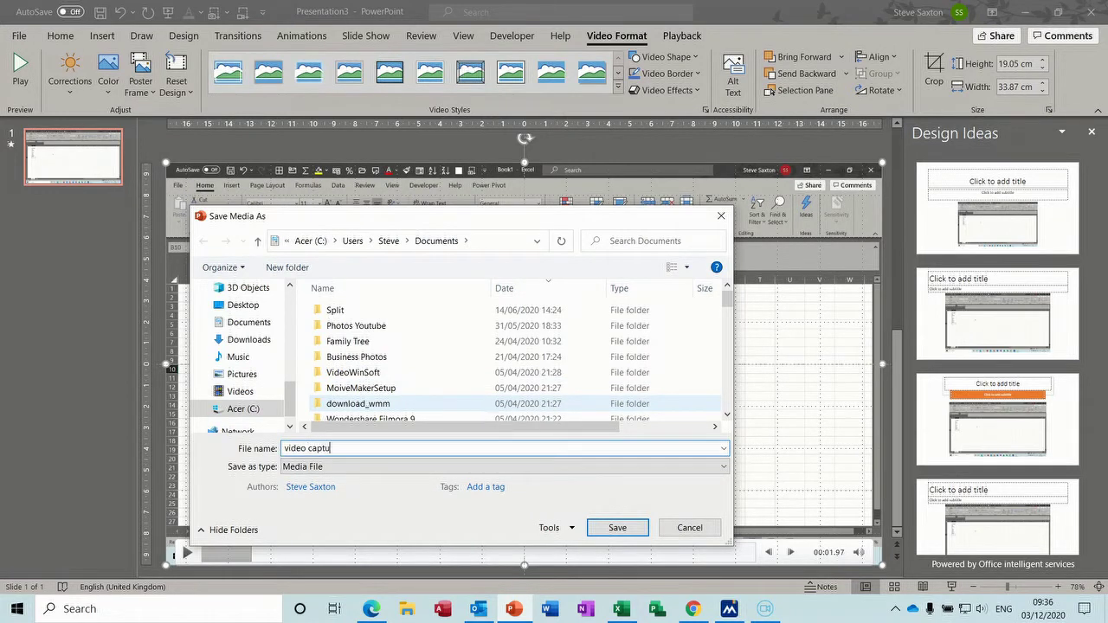
pyautogui.click(621, 527)
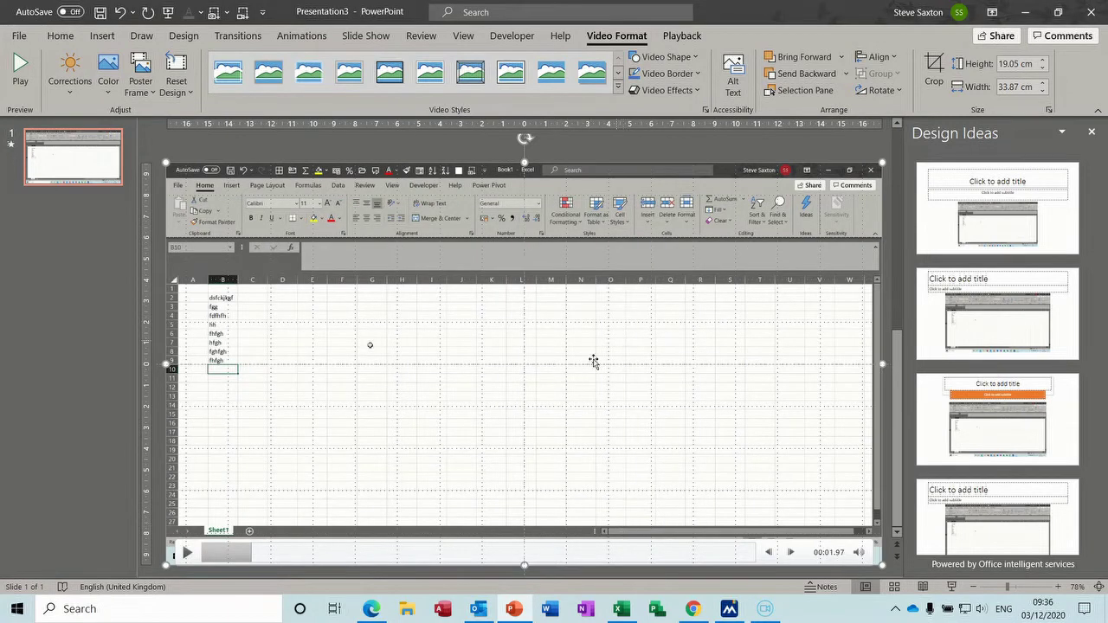
# Trim the video to start at 00:02.044 and end at 00:18.081, and set its fade-out duration to 00.75
pyautogui.click(682, 36)
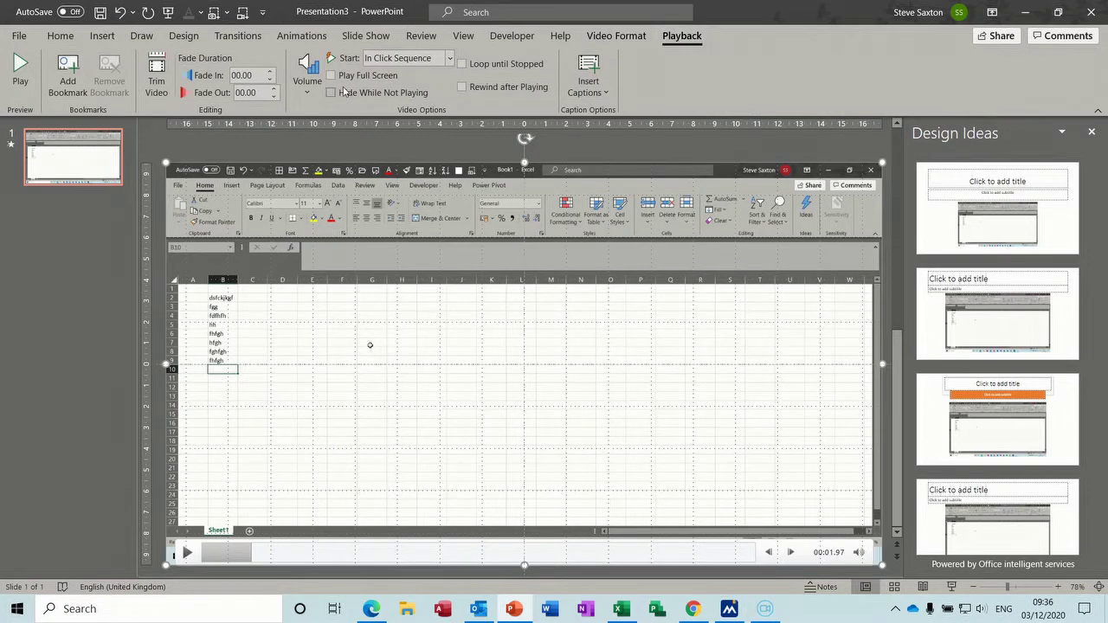
pyautogui.click(157, 74)
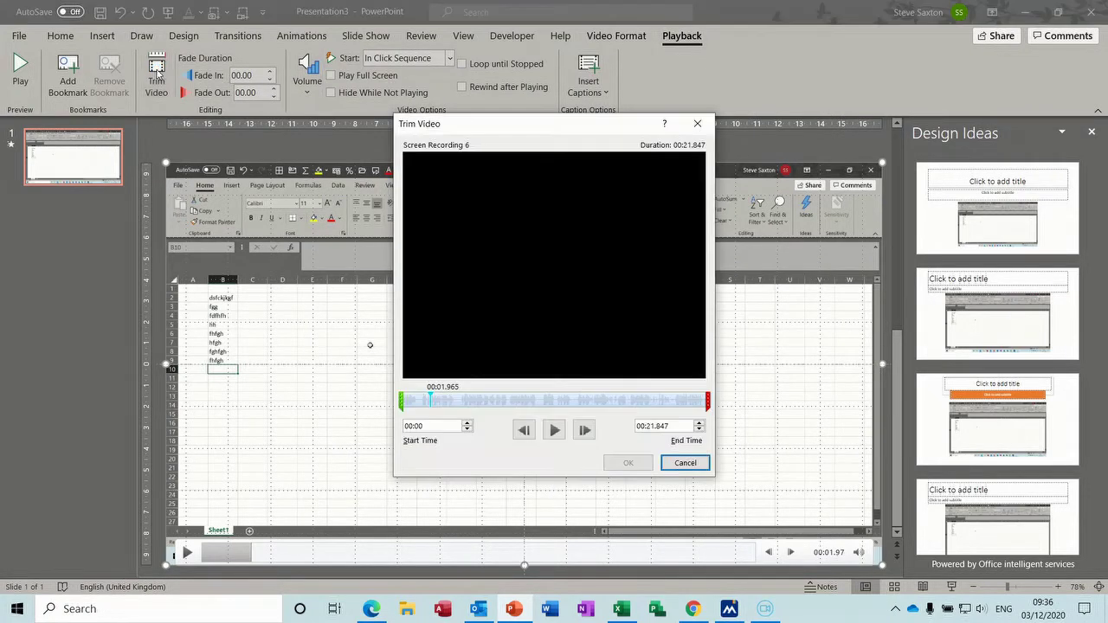
pyautogui.click(422, 403)
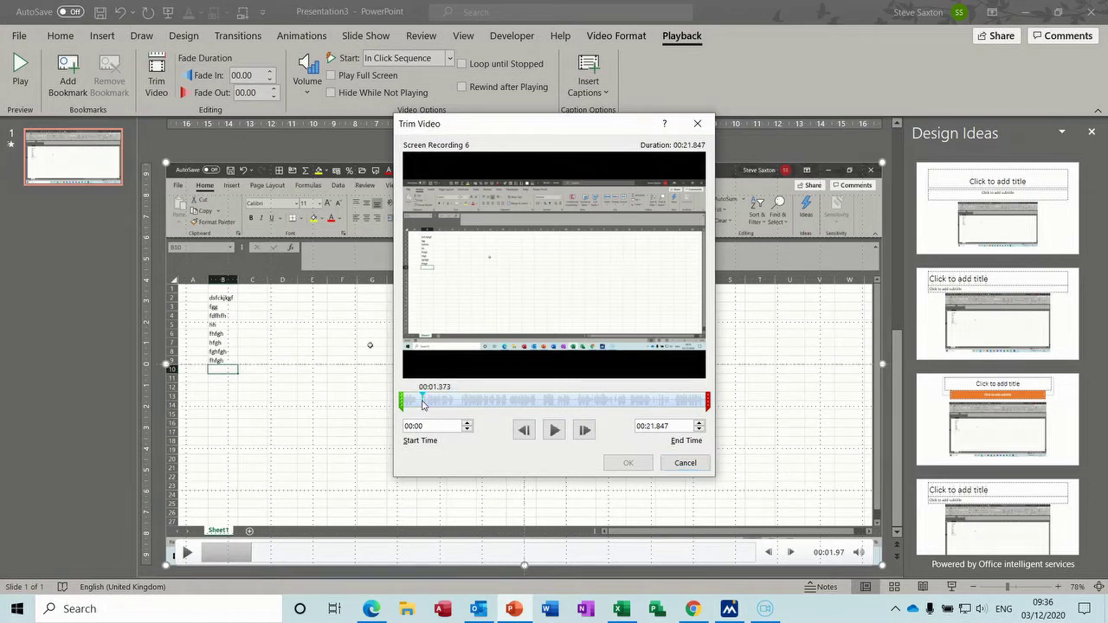
pyautogui.moveTo(402, 402); pyautogui.dragTo(429, 403)
pyautogui.moveTo(709, 401); pyautogui.dragTo(655, 401)
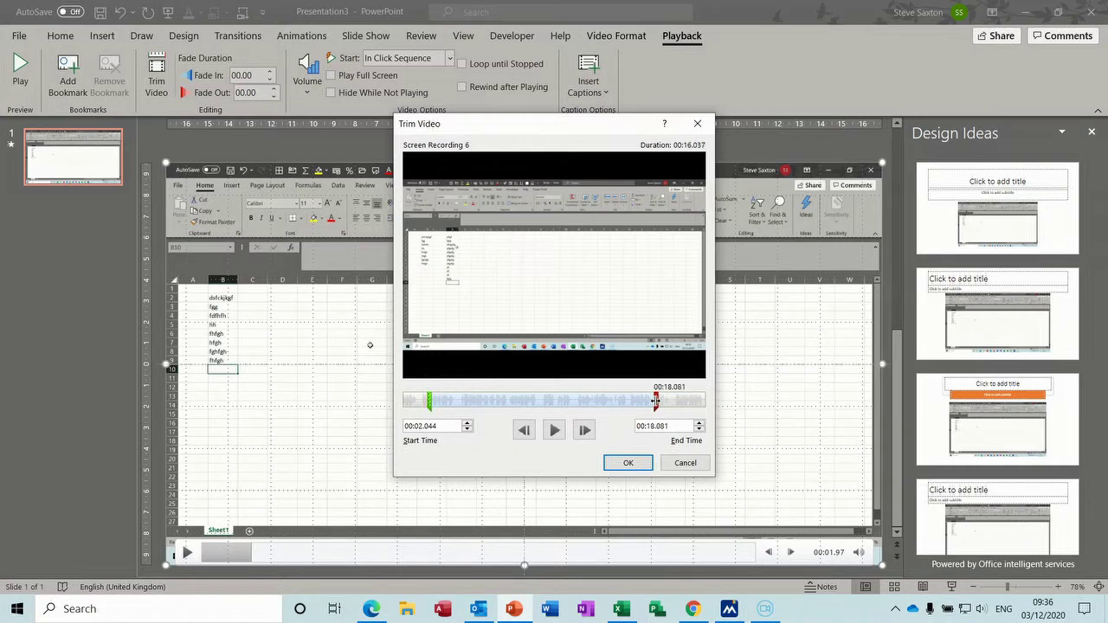
pyautogui.click(628, 464)
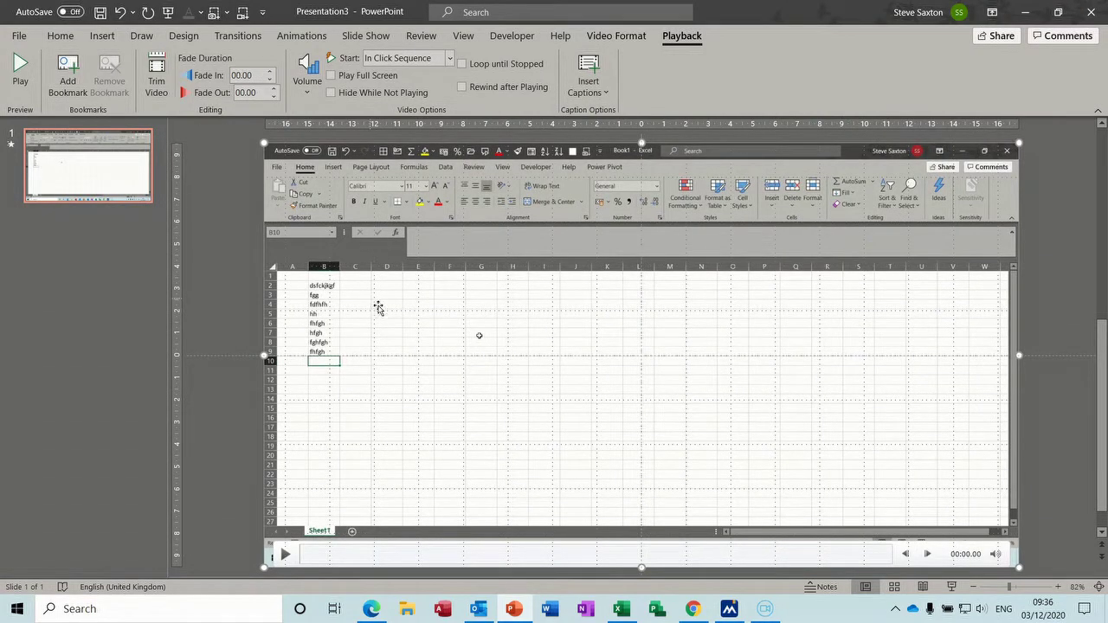
pyautogui.click(274, 89)
pyautogui.click(274, 88)
# Set the video's poster frame to the portrait JPG from the Video Projects folder in Pictures
pyautogui.click(601, 40)
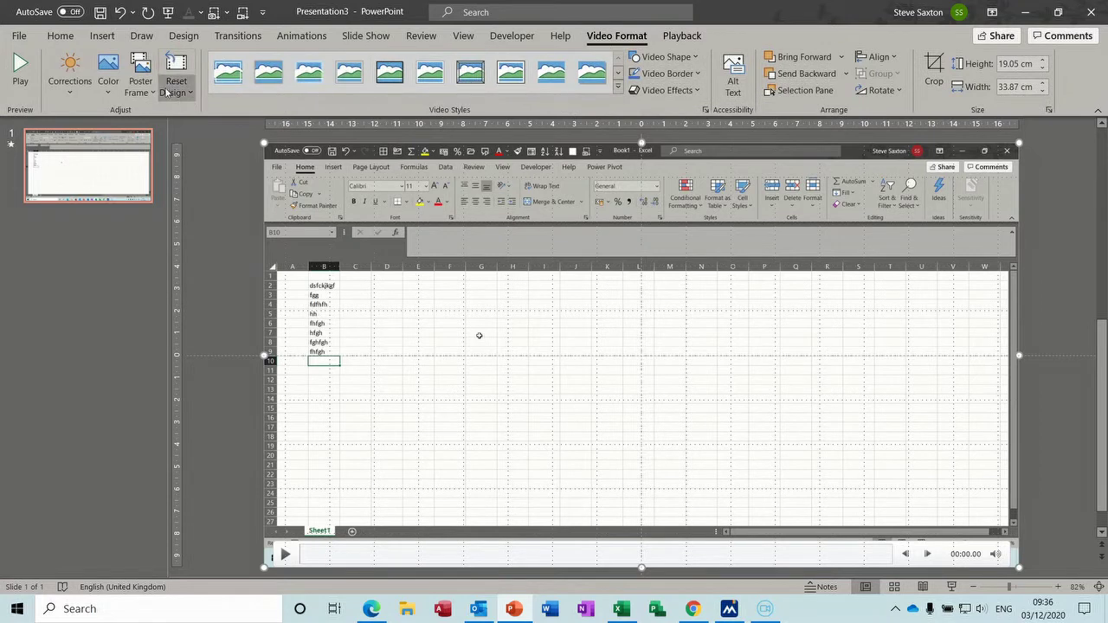
pyautogui.click(149, 79)
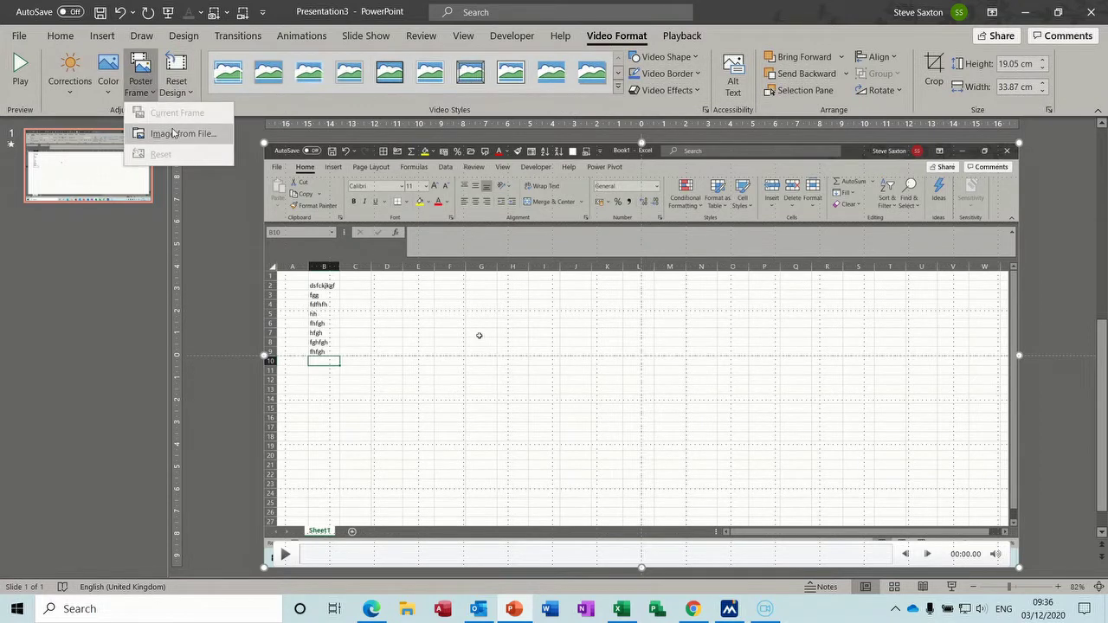
pyautogui.click(174, 133)
pyautogui.click(411, 244)
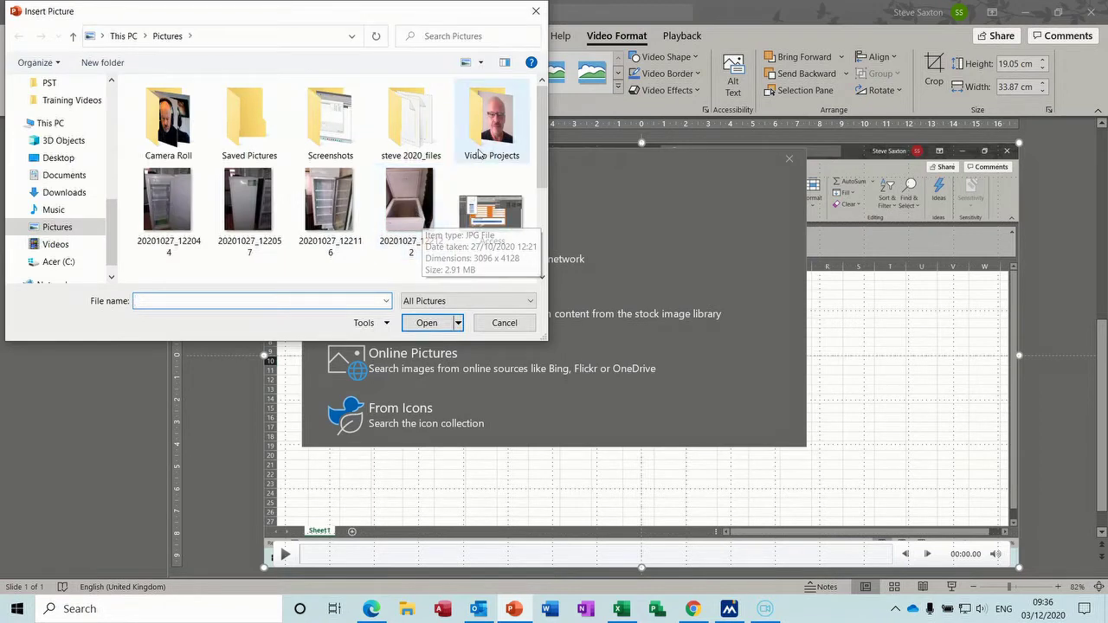
pyautogui.doubleClick(504, 124)
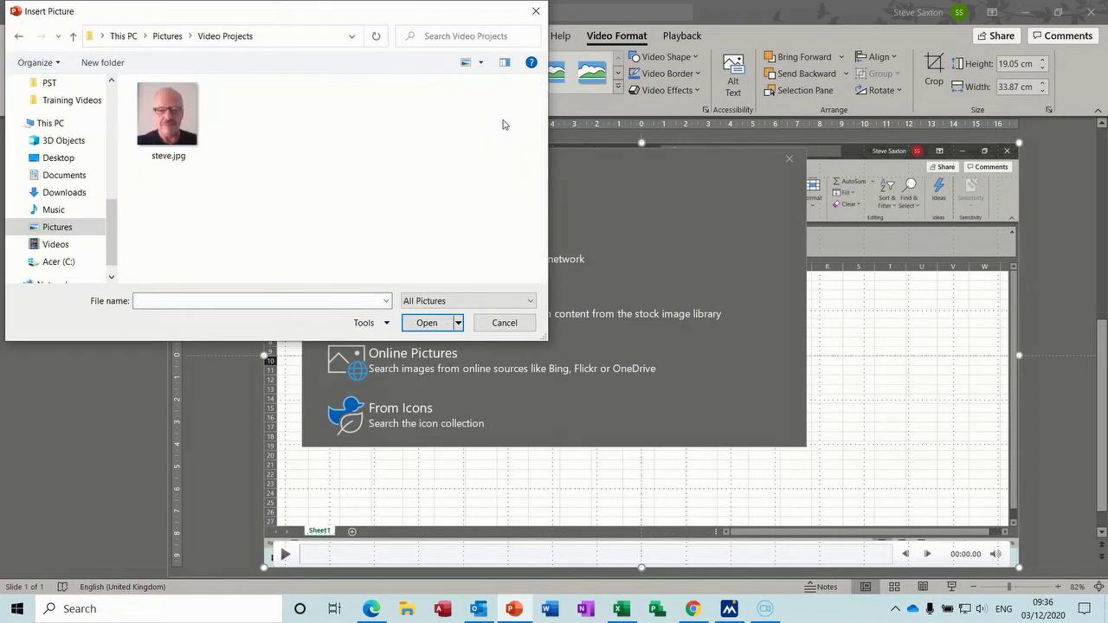
pyautogui.doubleClick(177, 118)
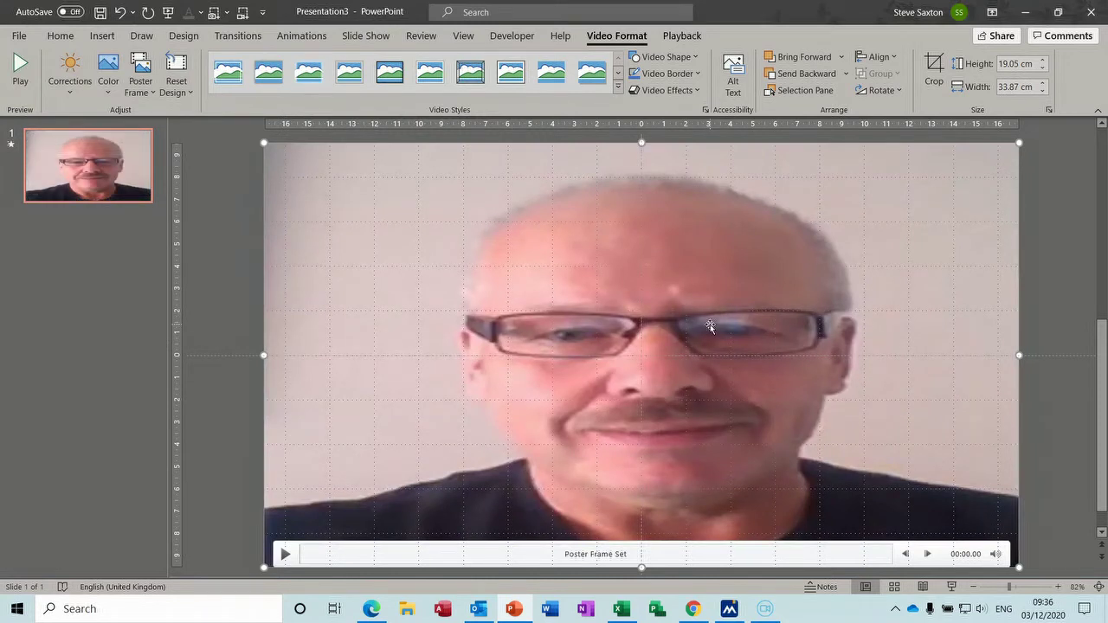
# Run the slide show, play the video from its poster frame, and return to the slide editor
pyautogui.click(951, 587)
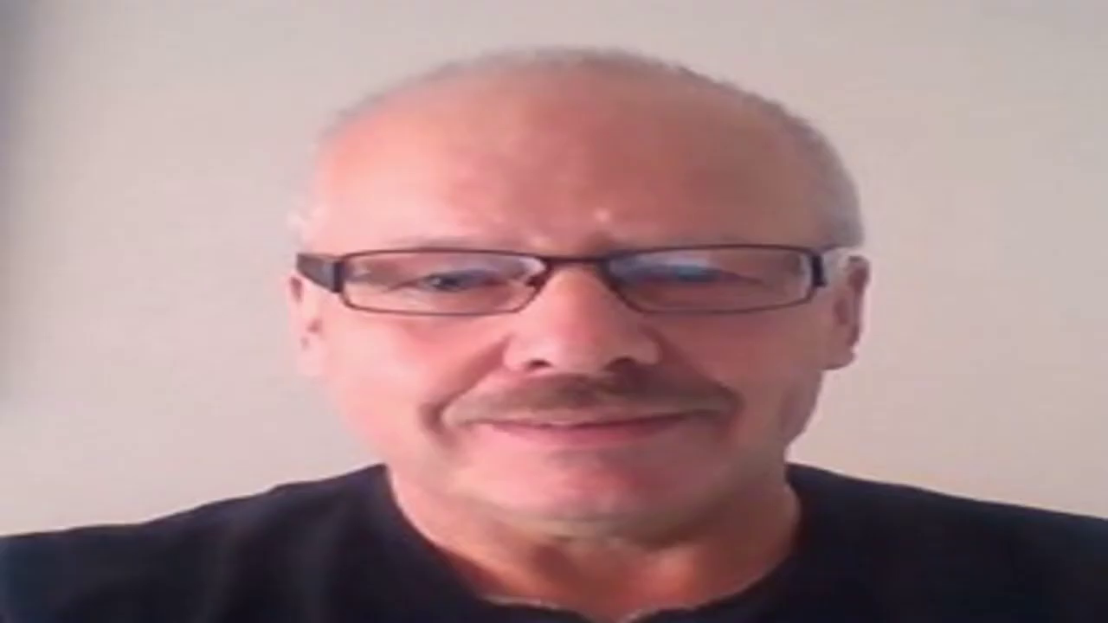
pyautogui.moveTo(586, 525)
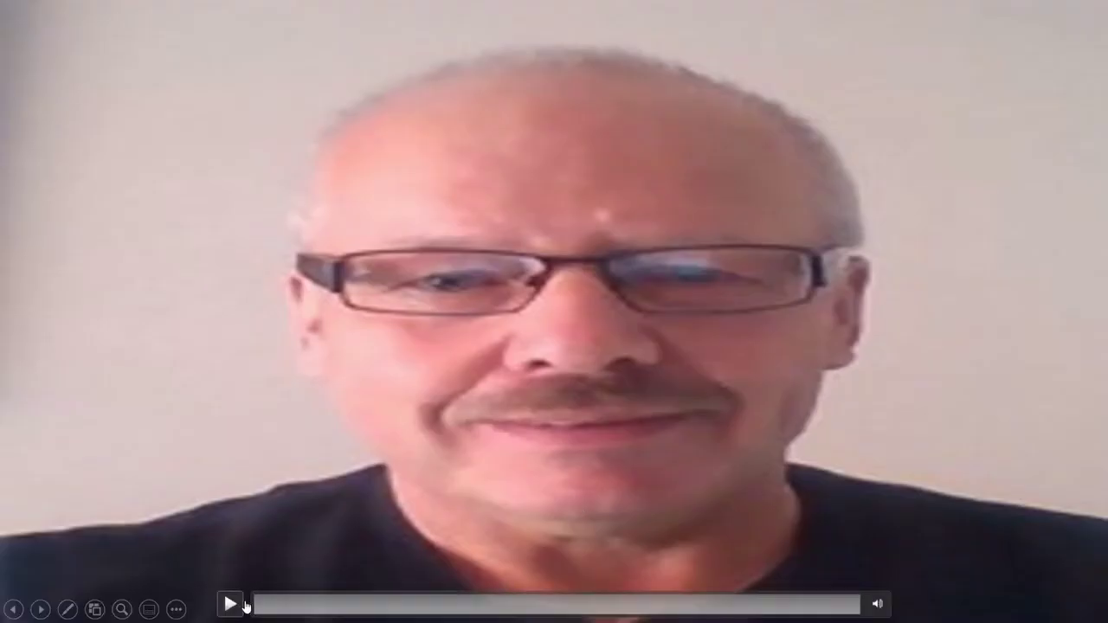
pyautogui.click(231, 605)
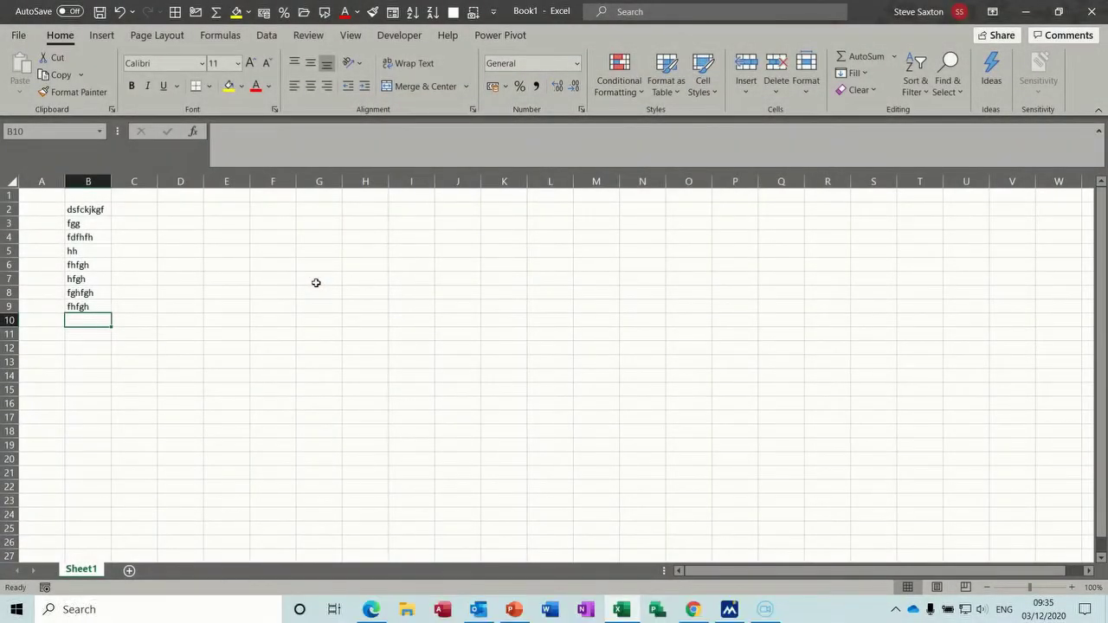
pyautogui.press('Escape')
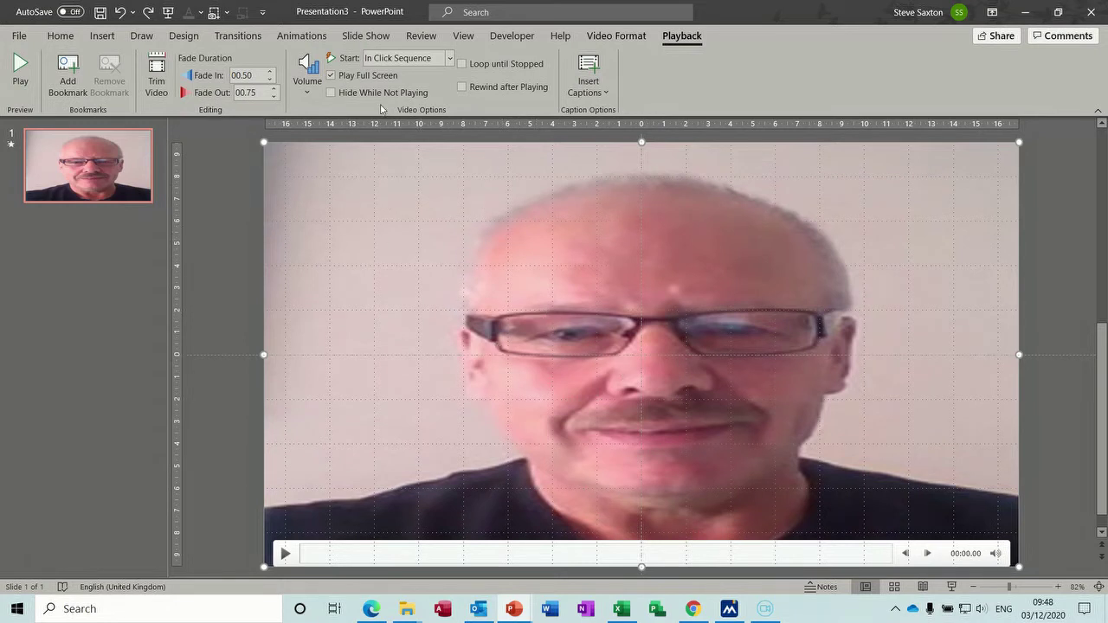
pyautogui.click(616, 38)
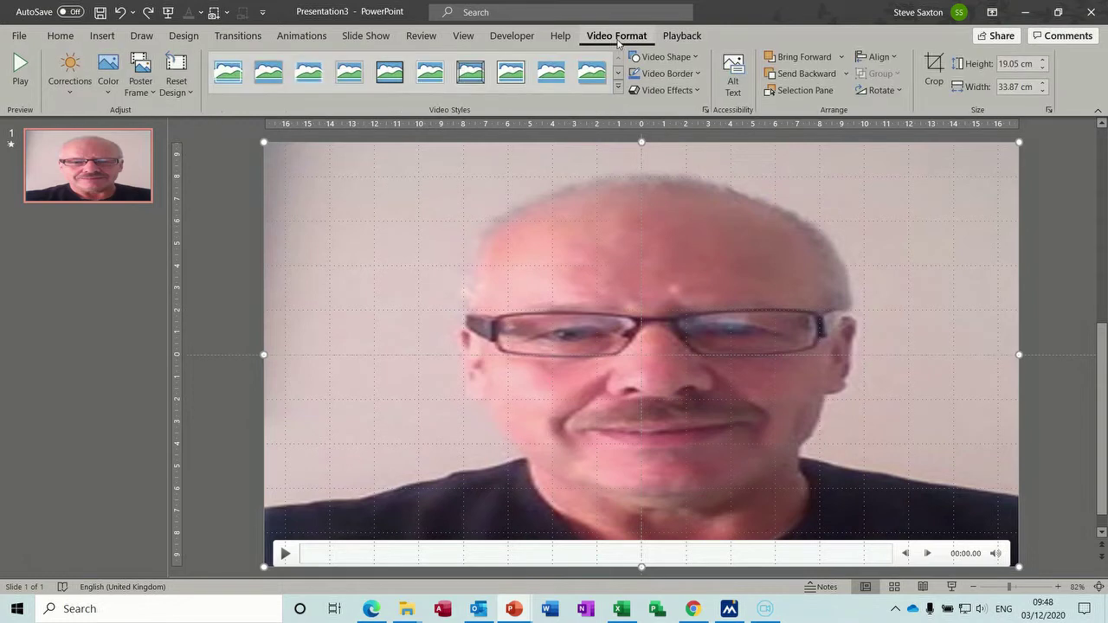
pyautogui.click(681, 41)
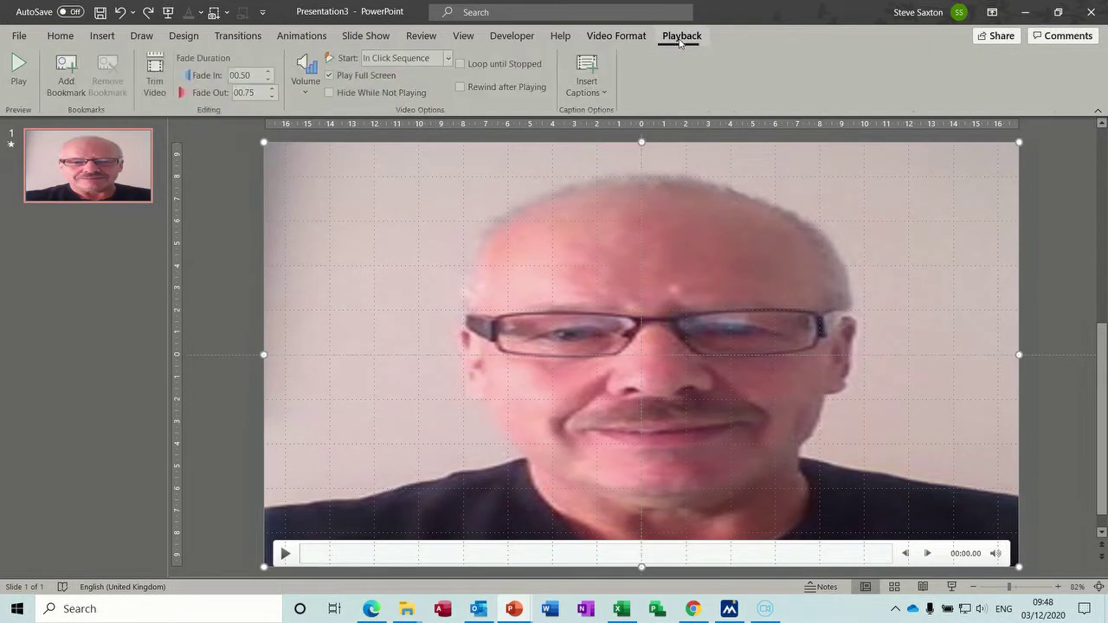
pyautogui.click(616, 37)
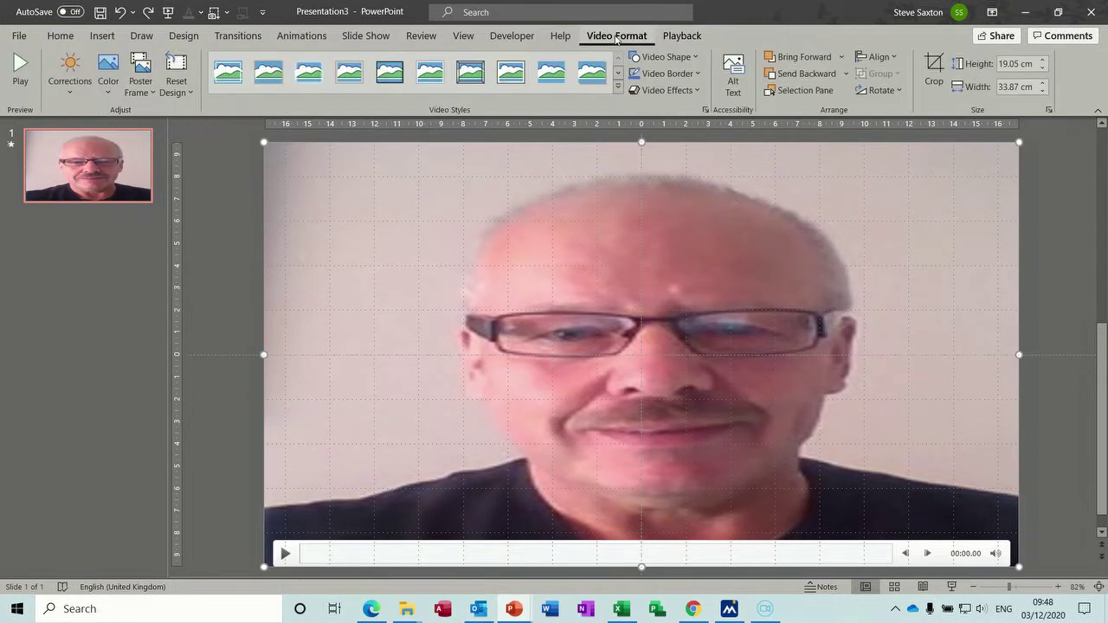
pyautogui.click(679, 39)
pyautogui.click(637, 40)
# Examine the options for exporting the presentation as a video, including the available resolution and quality levels
pyautogui.click(19, 35)
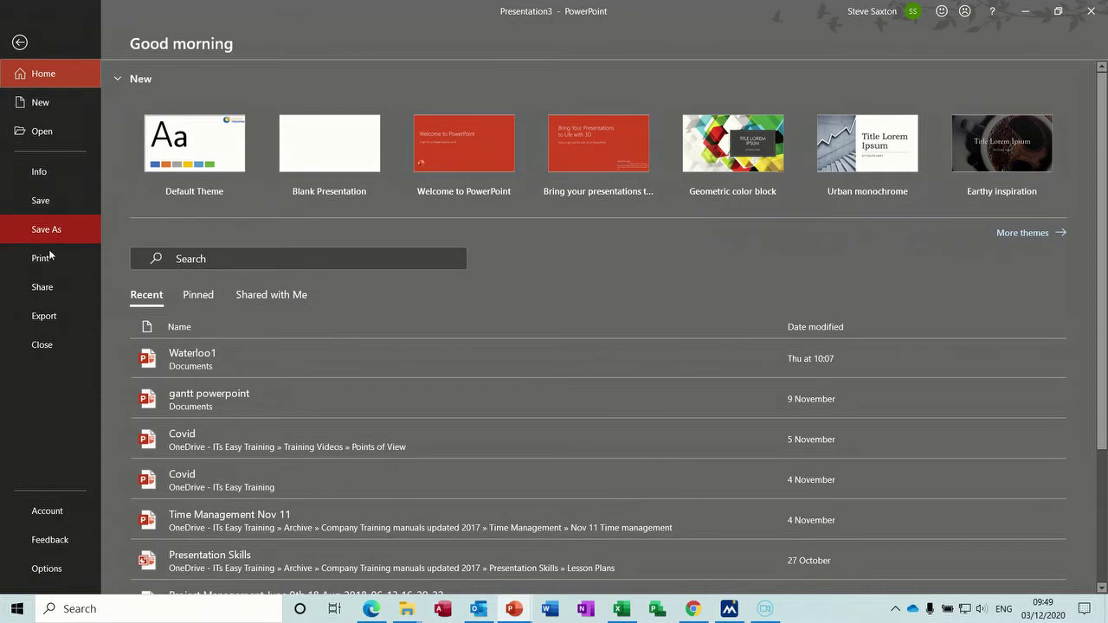
pyautogui.click(53, 316)
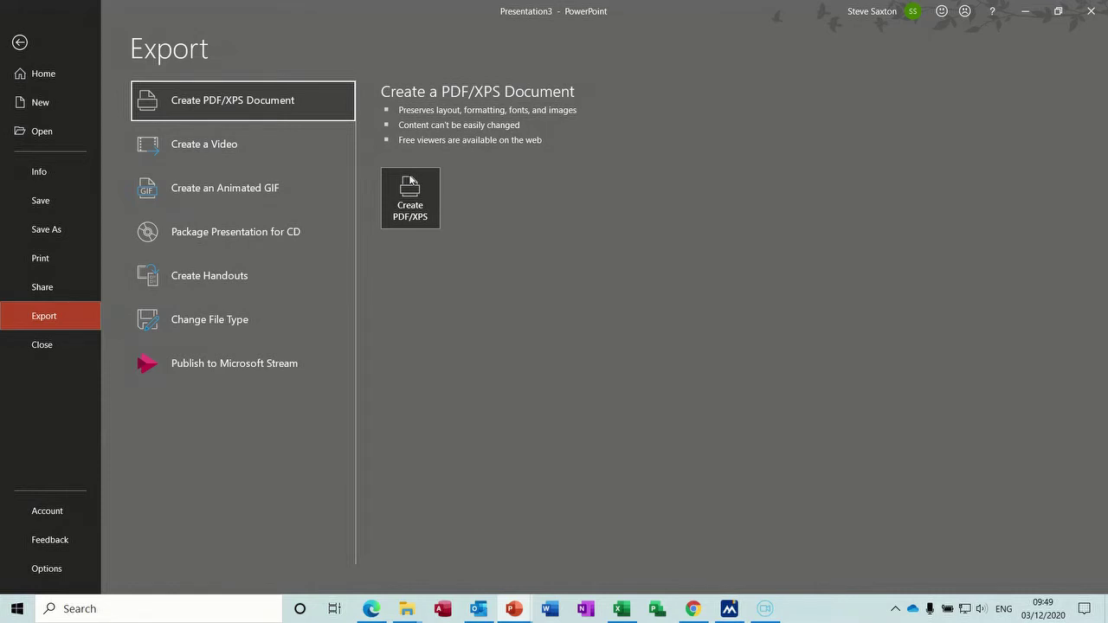
pyautogui.click(210, 149)
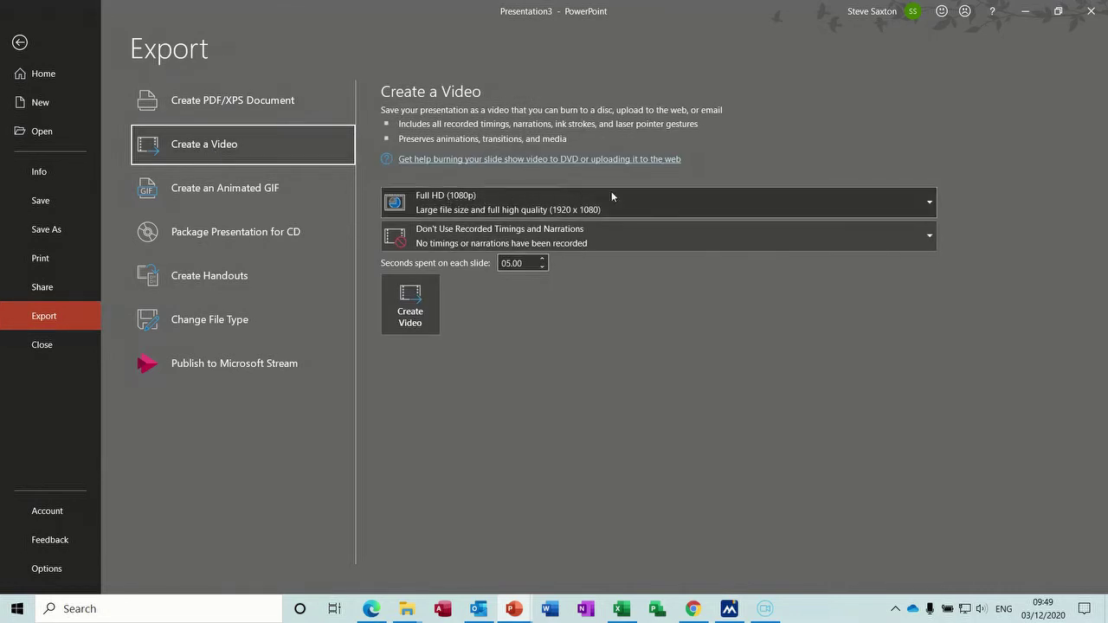
pyautogui.click(929, 205)
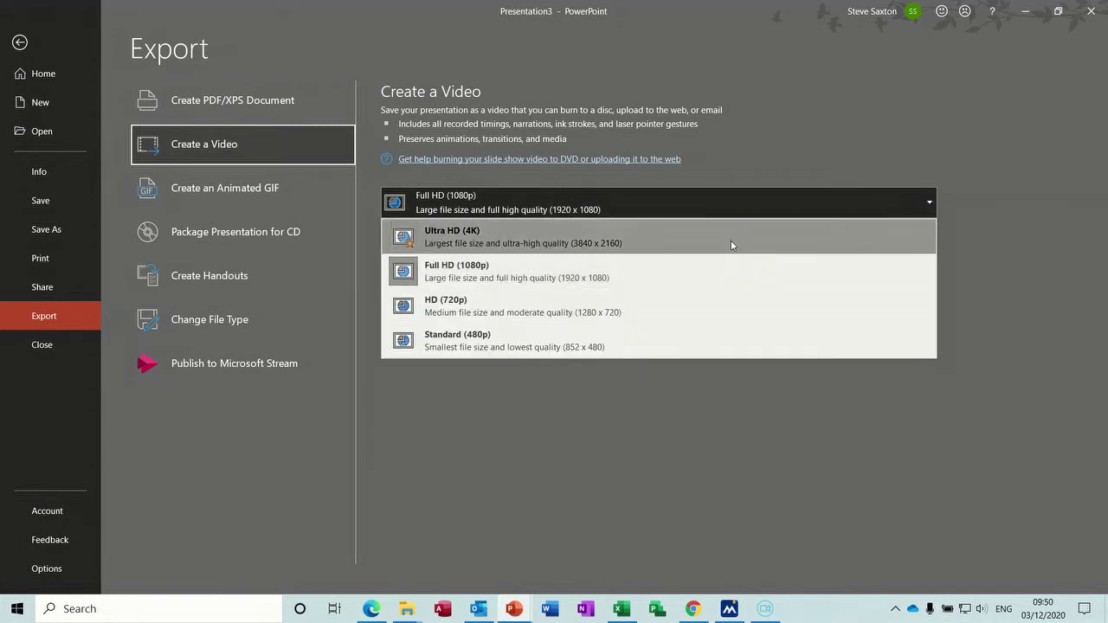
pyautogui.click(990, 196)
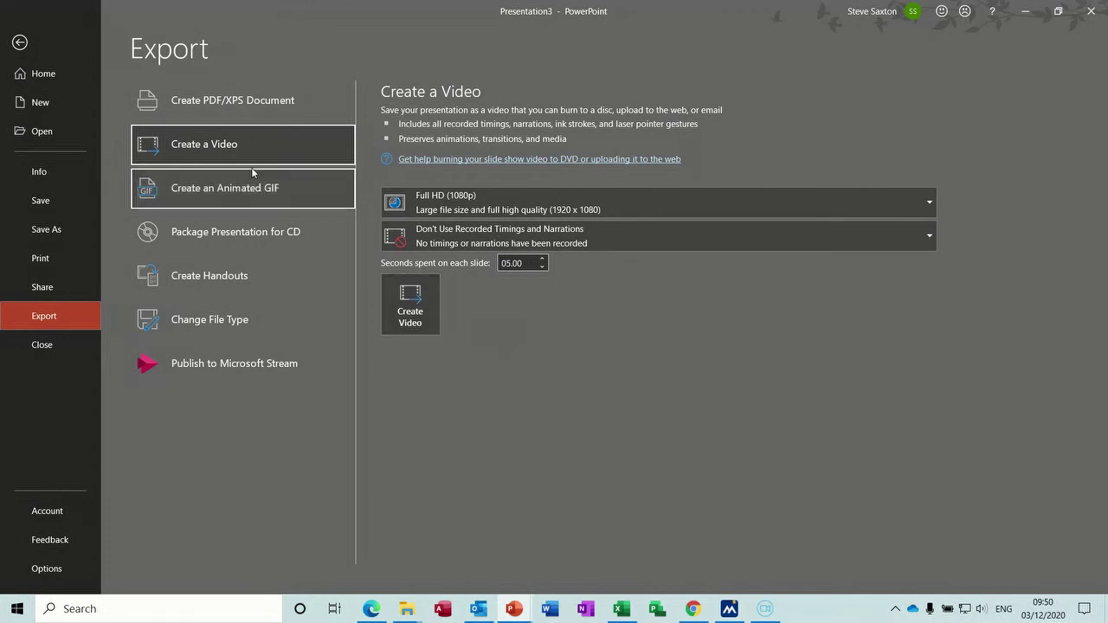
# Return to the slide without exporting and delete the video from it
pyautogui.click(21, 45)
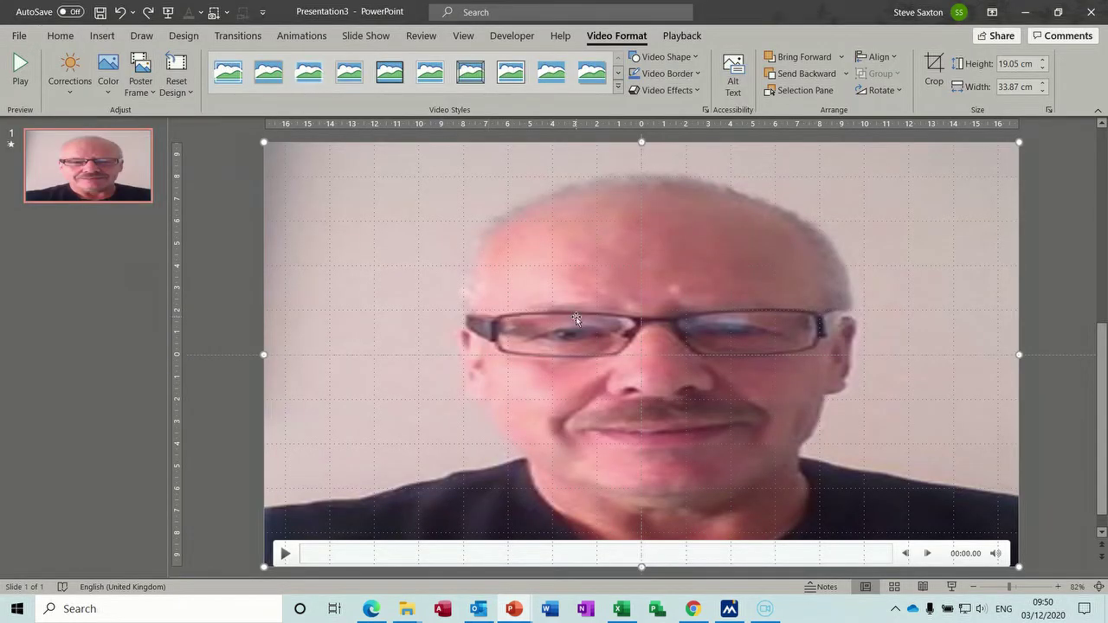
pyautogui.press('Delete')
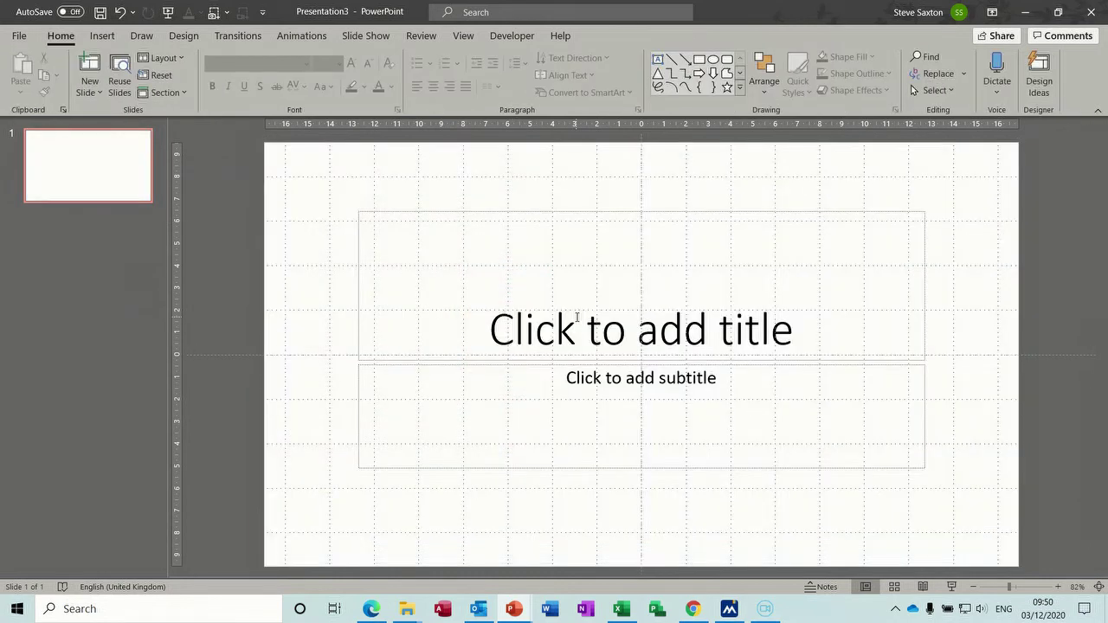